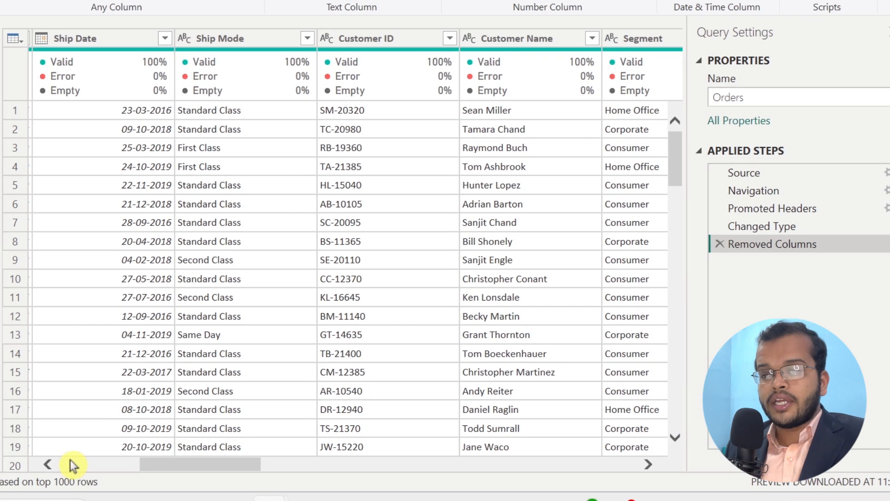
Look through the Orders query's columns from Row ID to Profit, including Category and Sub-Category.
left_click(249, 490)
left_click(381, 127)
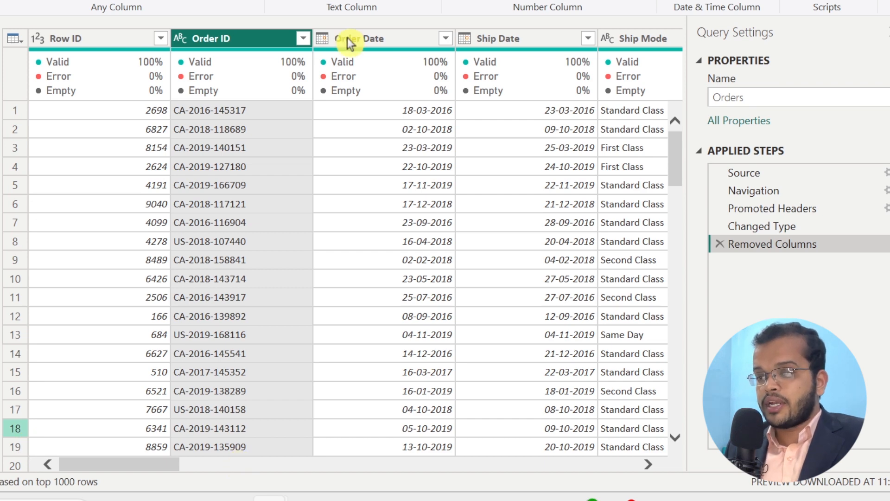
scroll(347, 37, "right", 5)
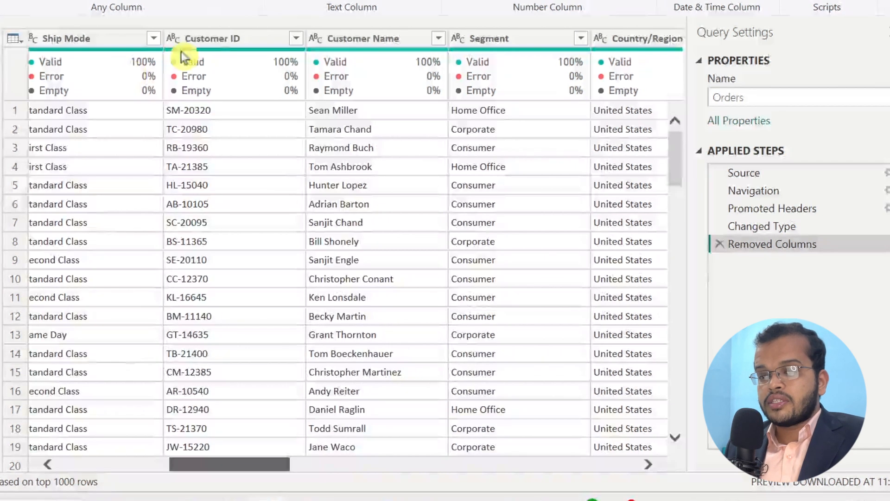
left_click(369, 461)
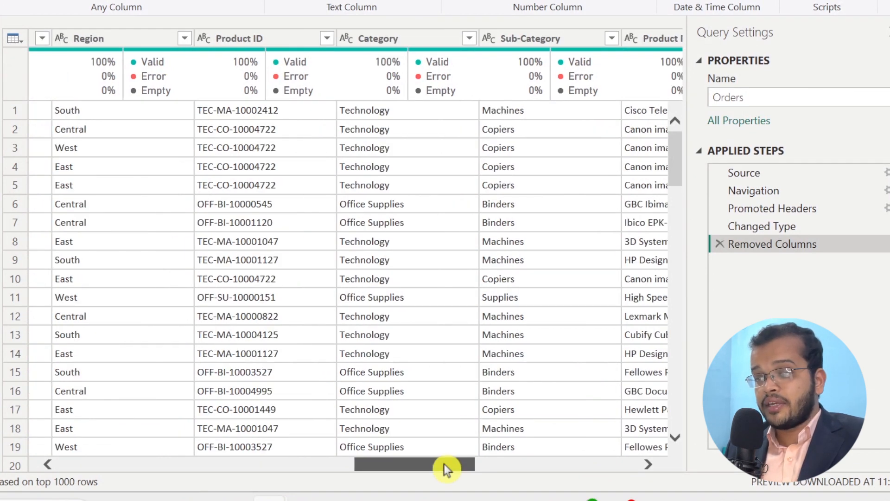
left_click_drag(443, 464, 592, 475)
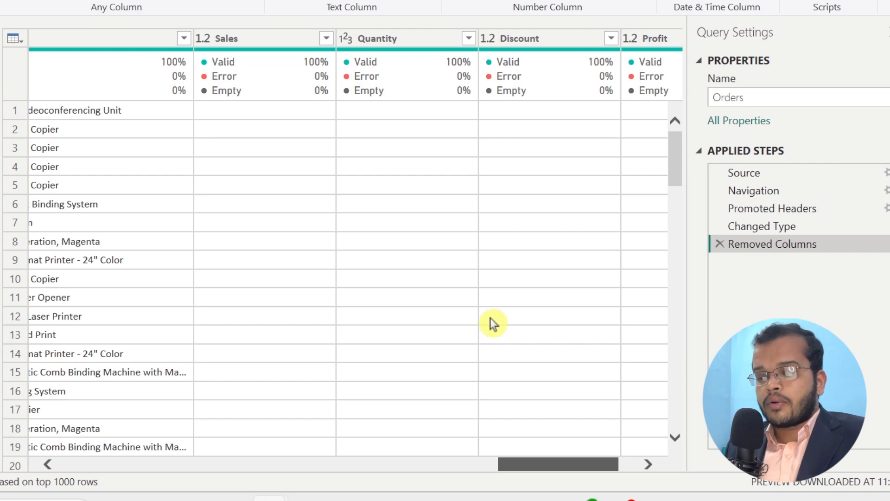
left_click_drag(551, 468, 420, 489)
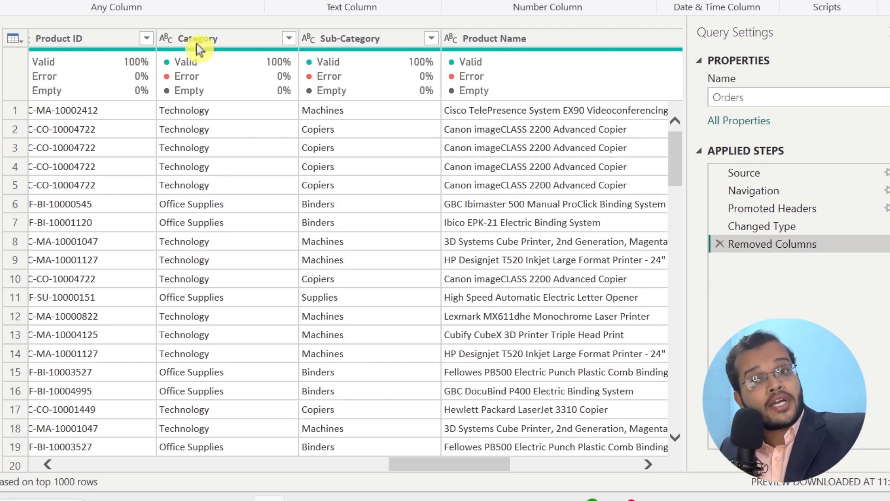
left_click(197, 44)
left_click(382, 46)
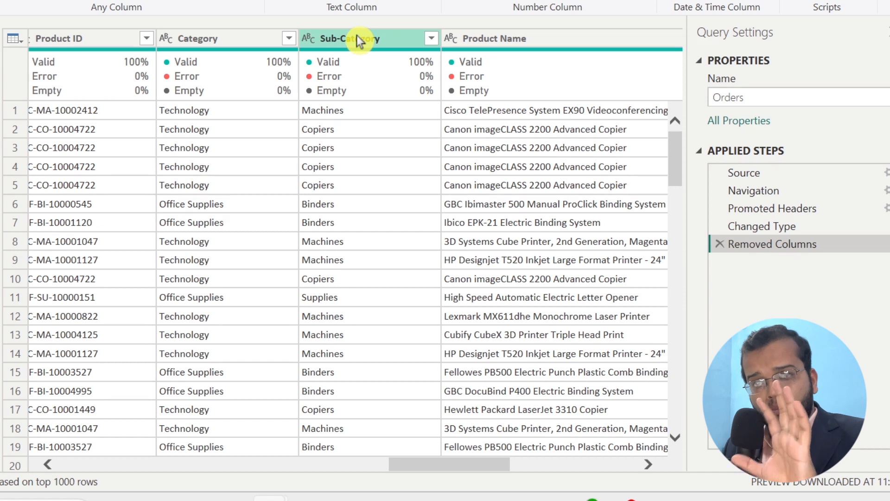
Place the Category column after Sub-Category, and delete the Reordered Columns step to undo the move.
left_click(241, 44)
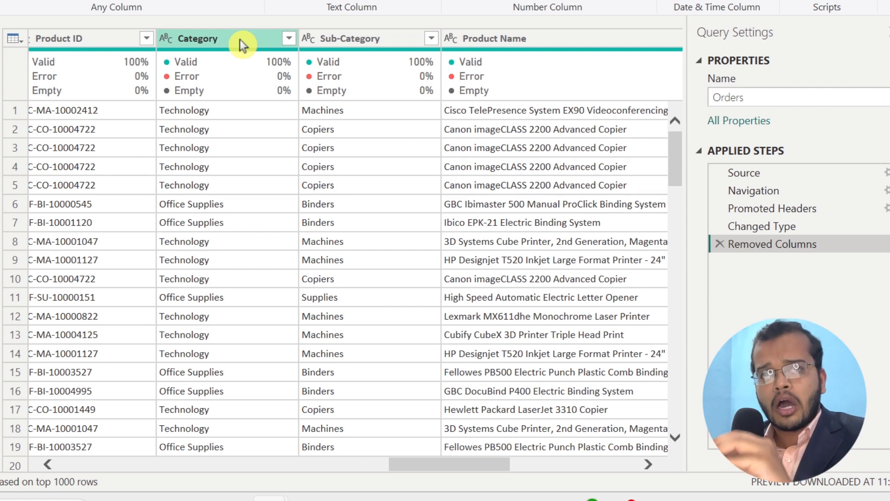
mouse_move(240, 40)
left_mouse_down()
mouse_move(527, 56)
mouse_move(496, 86)
mouse_move(377, 81)
left_mouse_up()
mouse_move(89, 59)
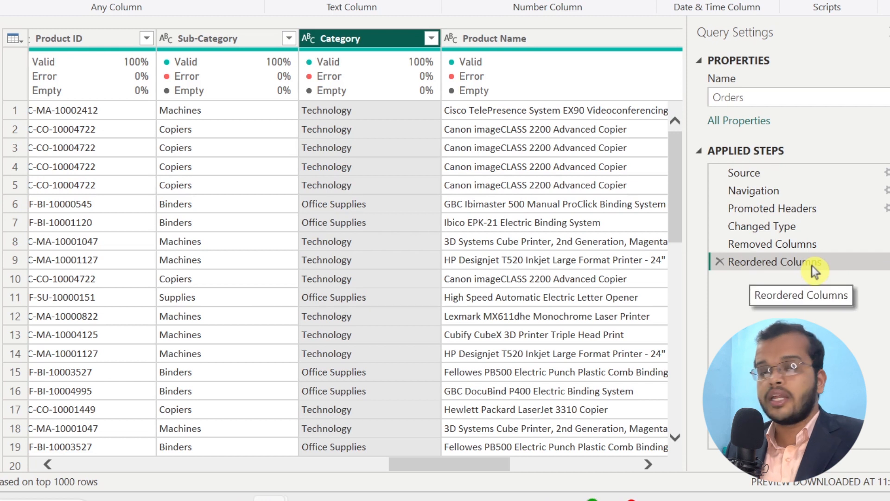
left_click(720, 264)
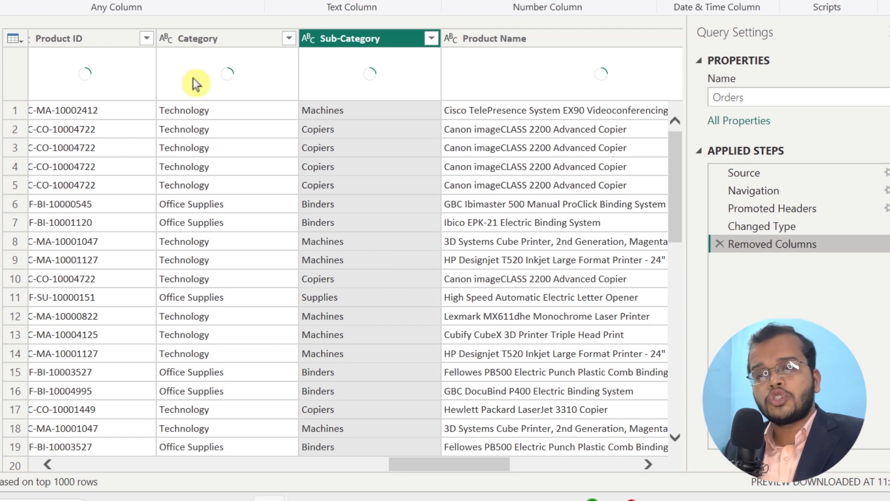
Shift the Category column one position left, before Product ID, and one position right again.
left_click(201, 38)
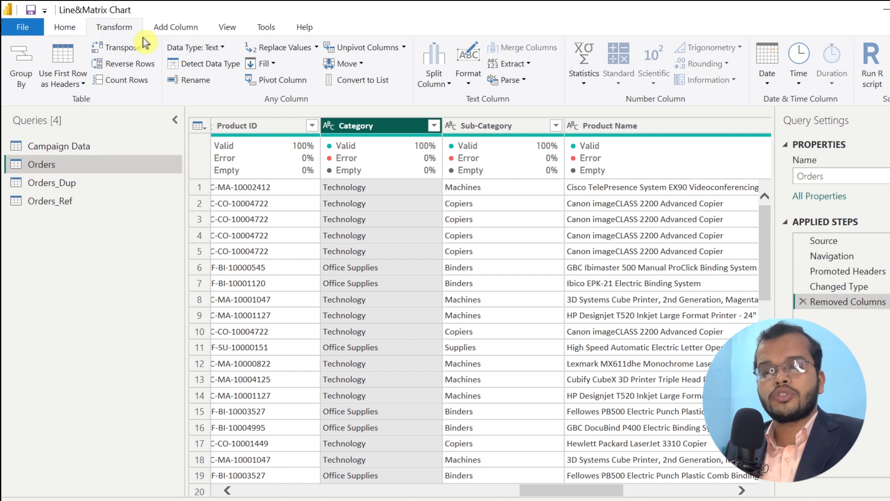
left_click(362, 67)
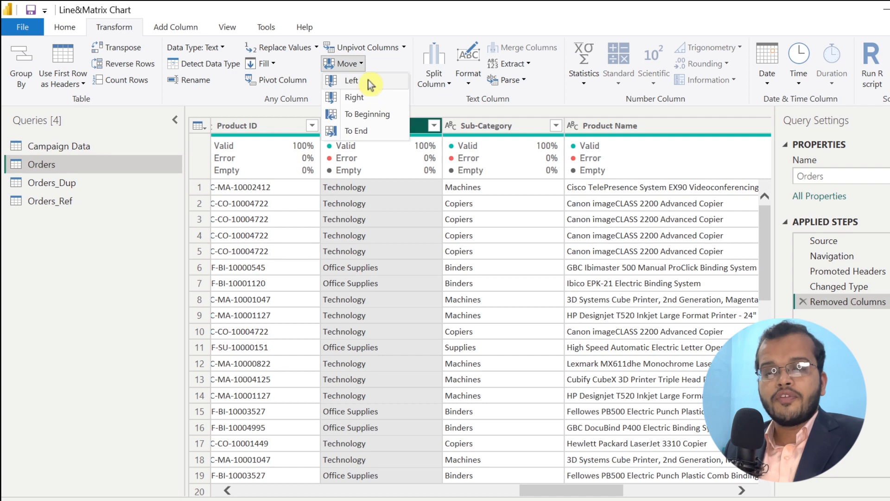
left_click(370, 84)
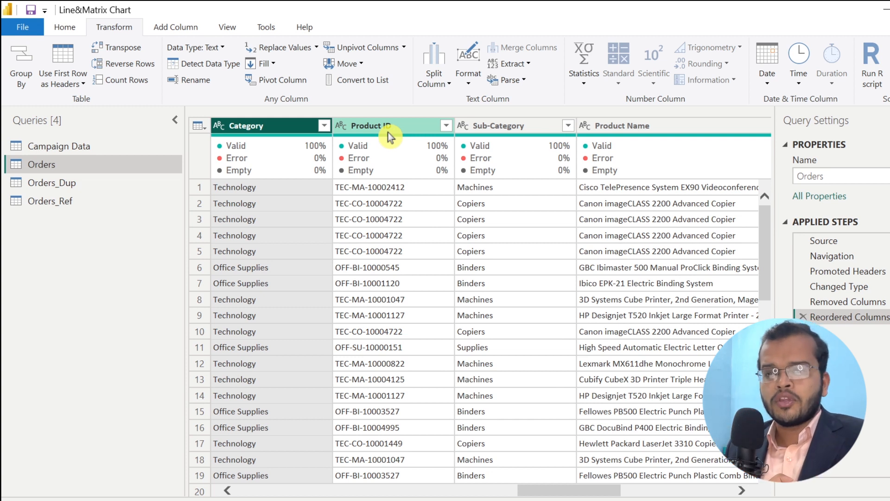
left_click(357, 64)
left_click(357, 103)
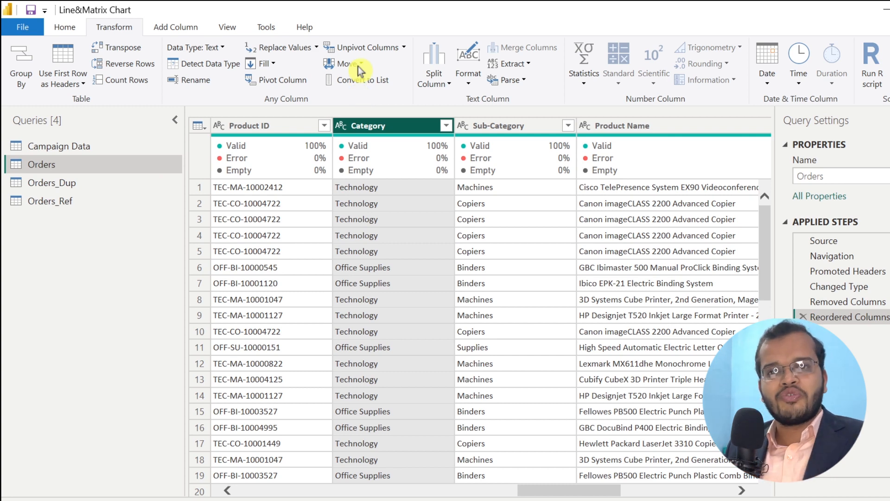
Move the Category column to the beginning of the Orders table, and from there to the end.
left_click(357, 66)
left_click(359, 113)
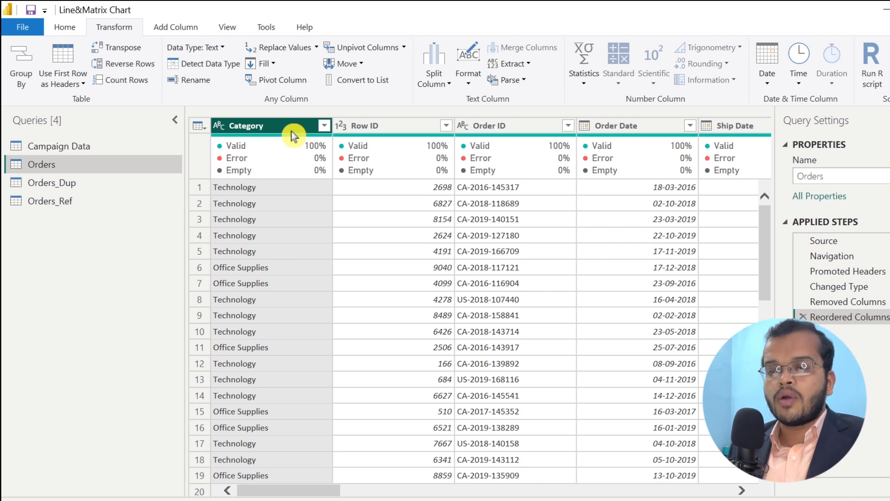
left_click(347, 63)
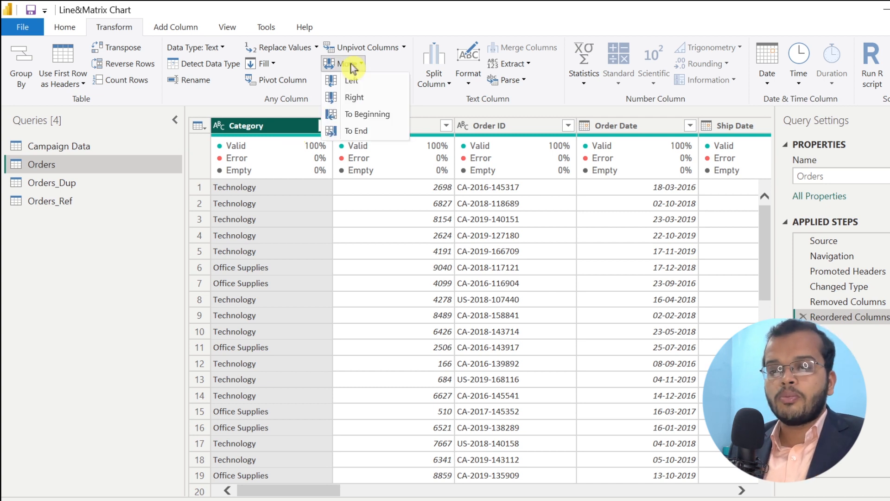
left_click(361, 133)
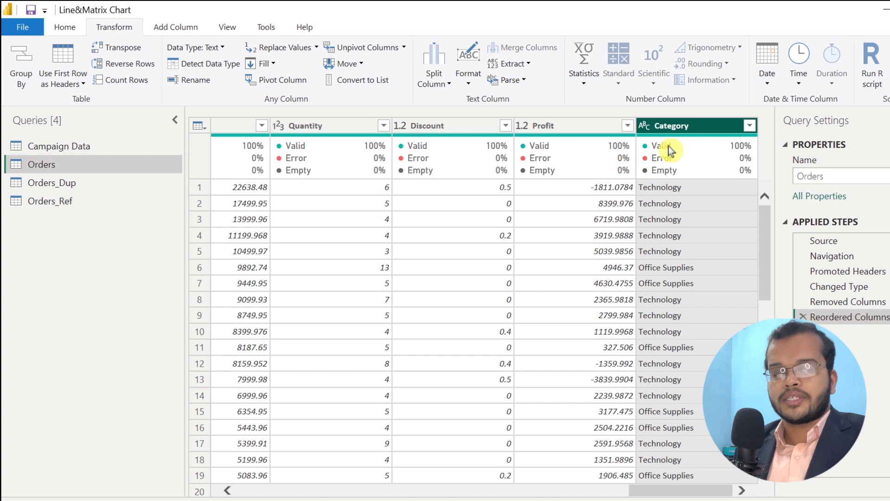
Reposition the Category column between Quantity and Discount.
mouse_move(620, 161)
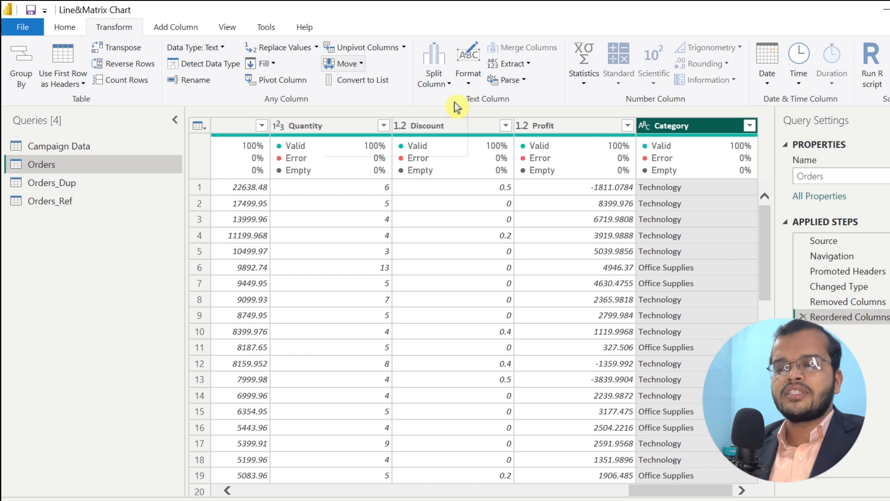
left_click_drag(671, 126, 438, 159)
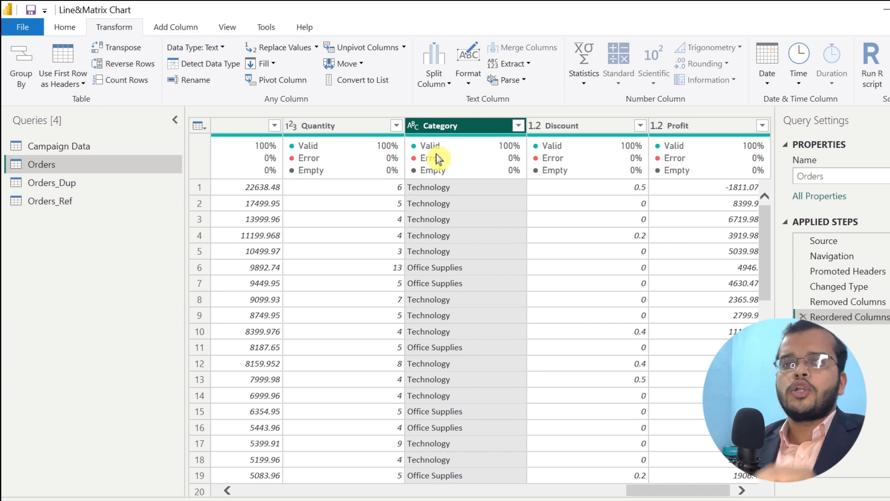
mouse_move(438, 159)
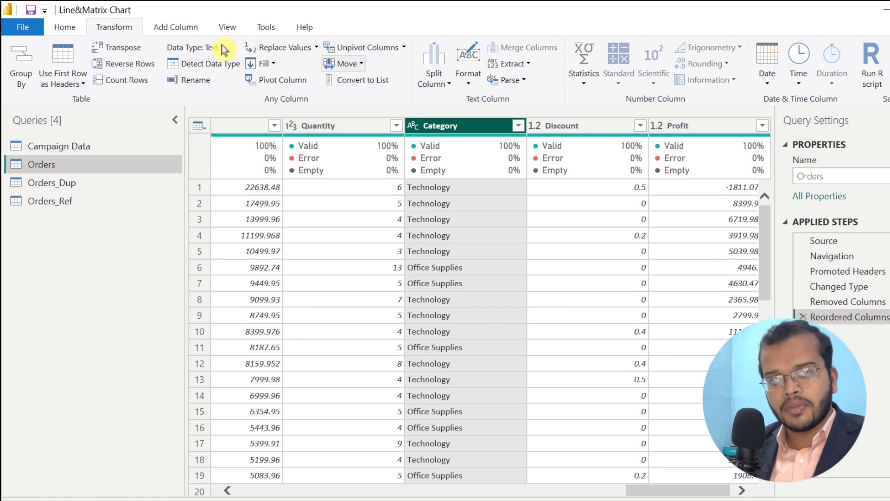
Open the Ship Mode column's filter and load its complete list of values.
mouse_move(271, 152)
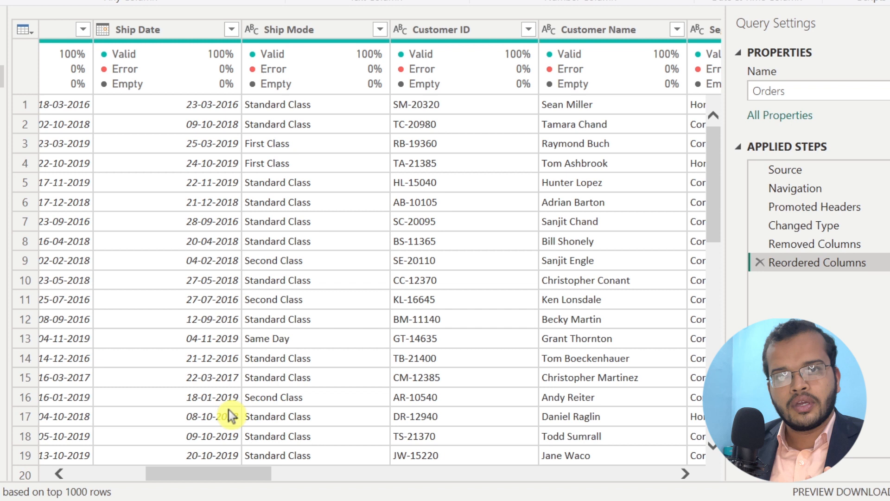
left_click(337, 36)
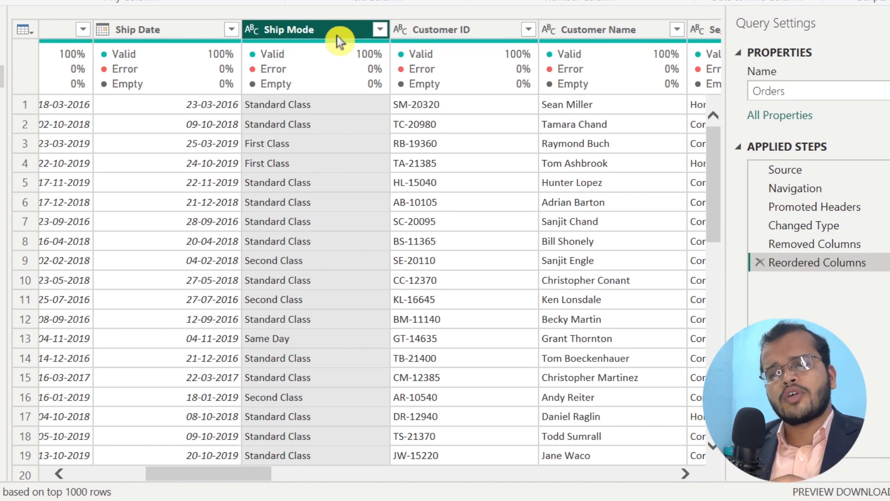
left_click(381, 30)
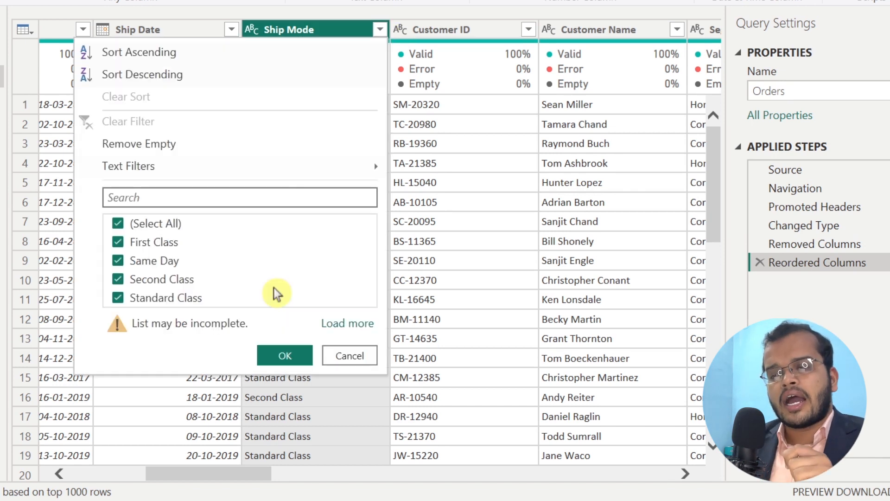
left_click(348, 323)
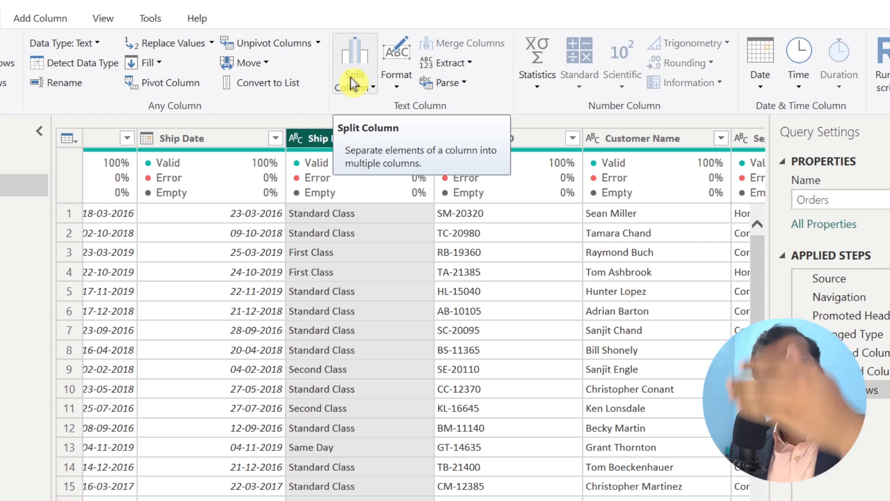
Split the Ship Mode column by delimiter, using Space at each occurrence of the delimiter.
left_click(353, 84)
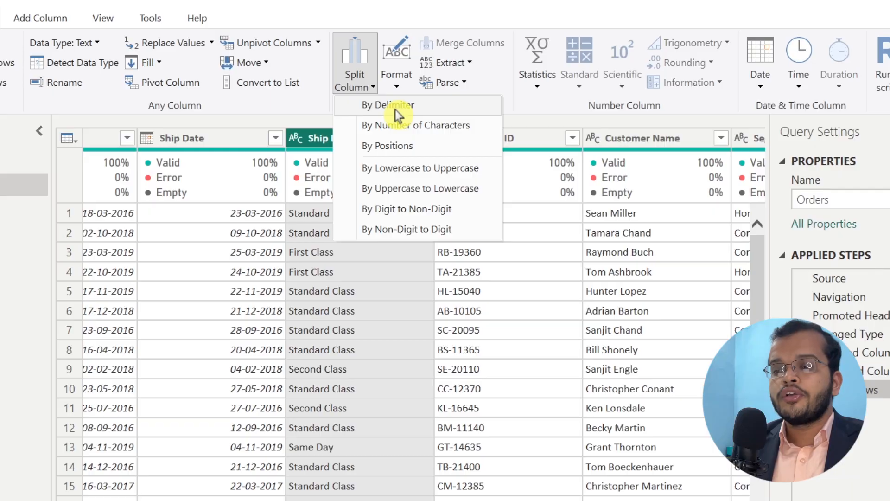
left_click(393, 103)
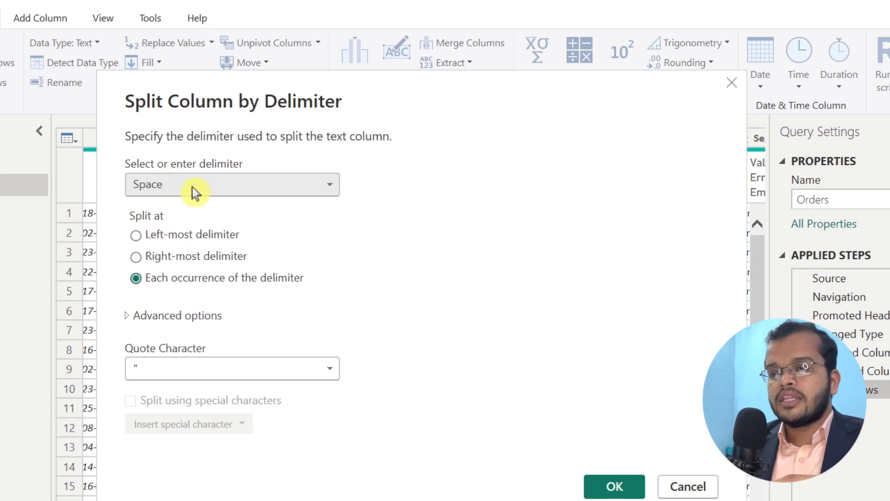
left_click_drag(465, 87, 413, 404)
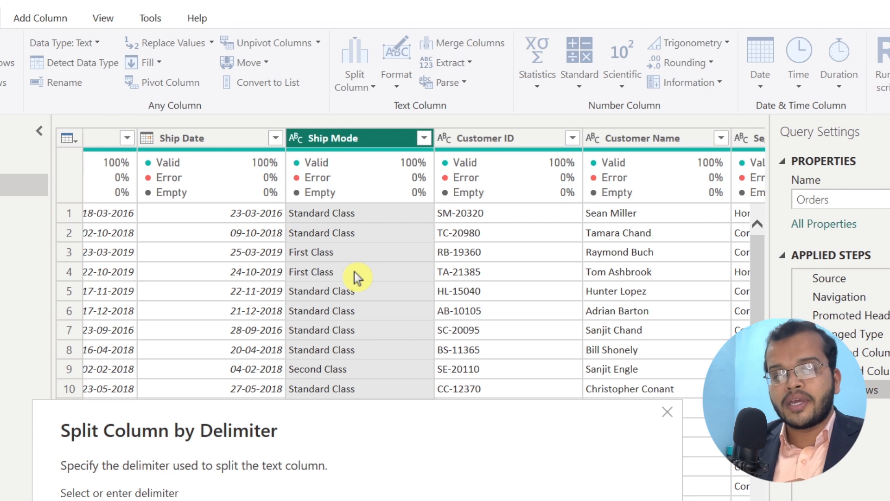
left_click_drag(356, 406, 391, 51)
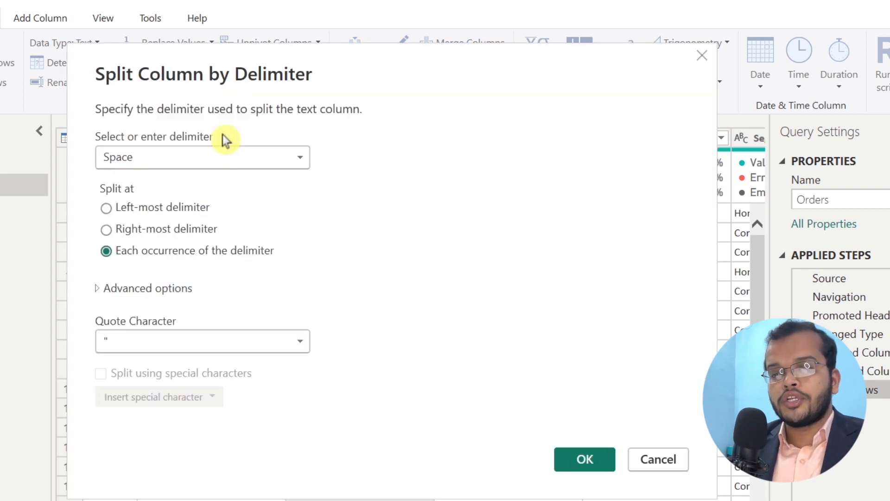
left_click(209, 159)
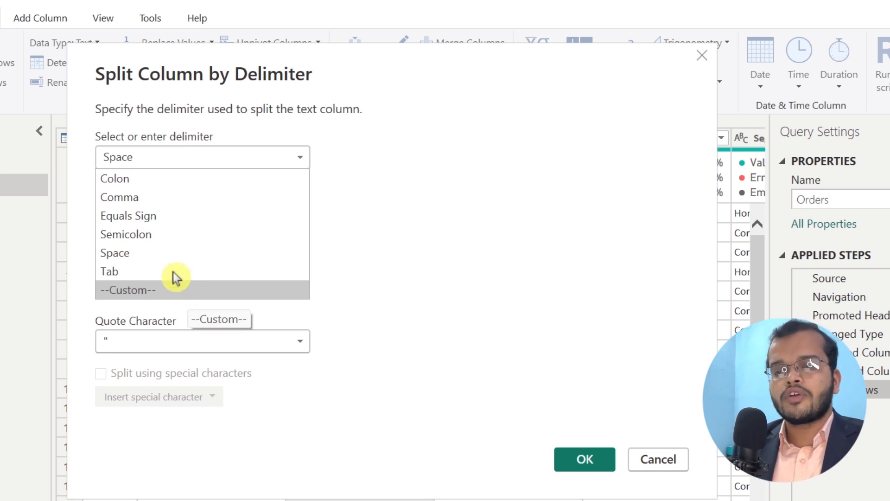
left_click(158, 254)
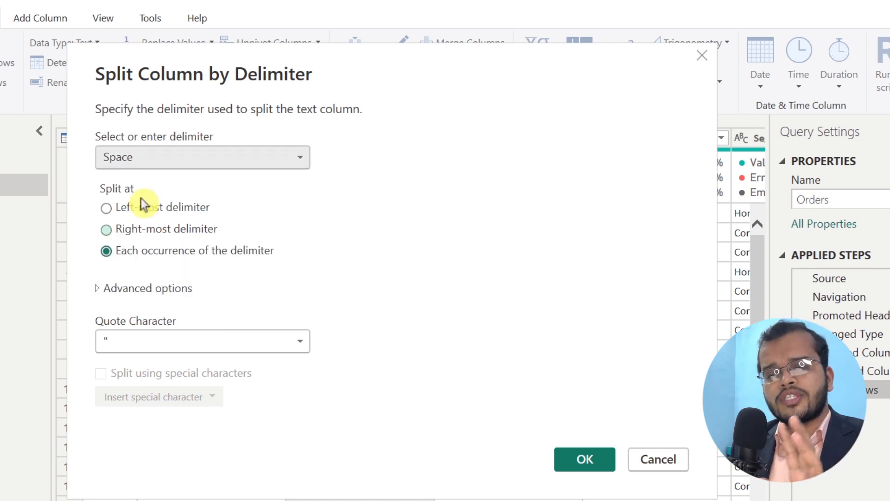
left_click(589, 458)
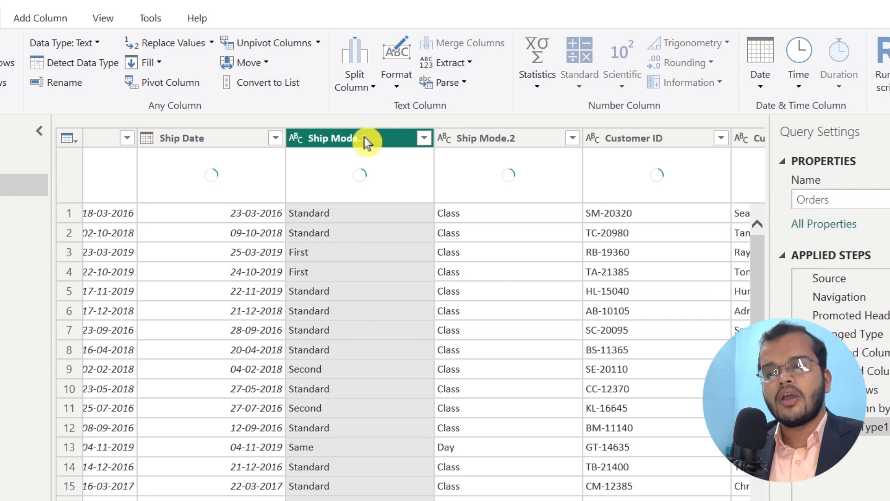
Delete the last two applied steps to undo the split of the Ship Mode column.
left_click(474, 138)
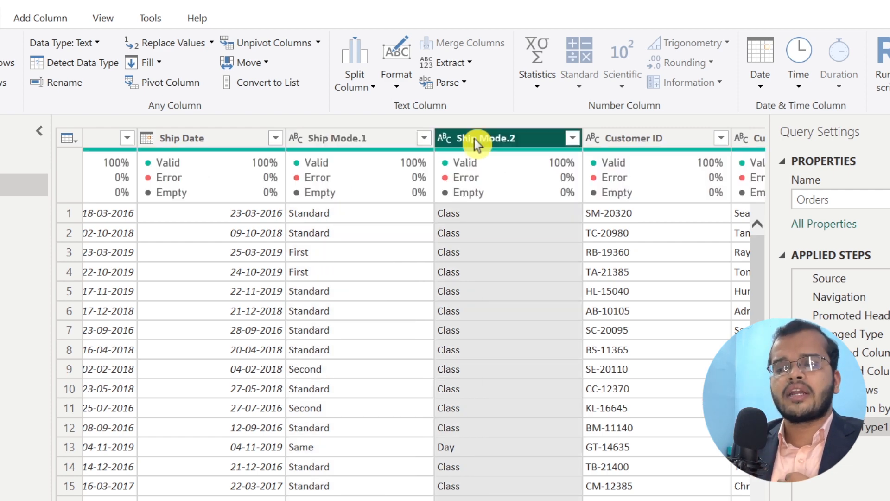
right_click(507, 171)
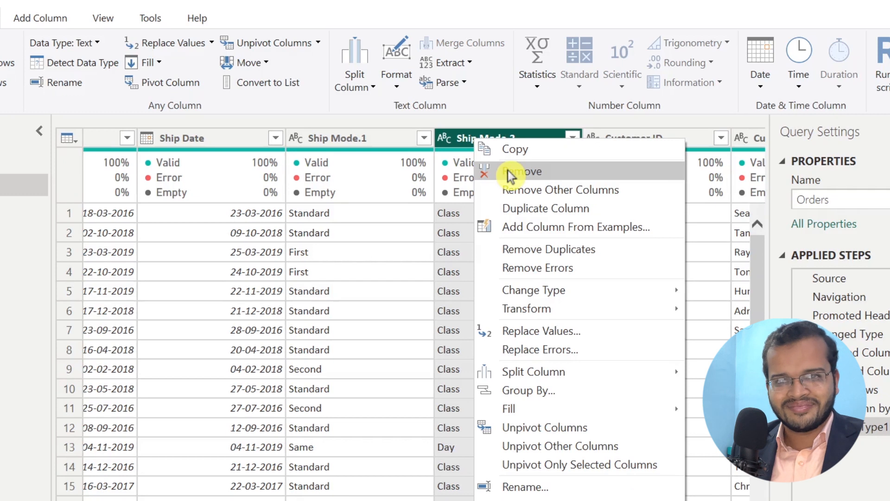
left_click(463, 136)
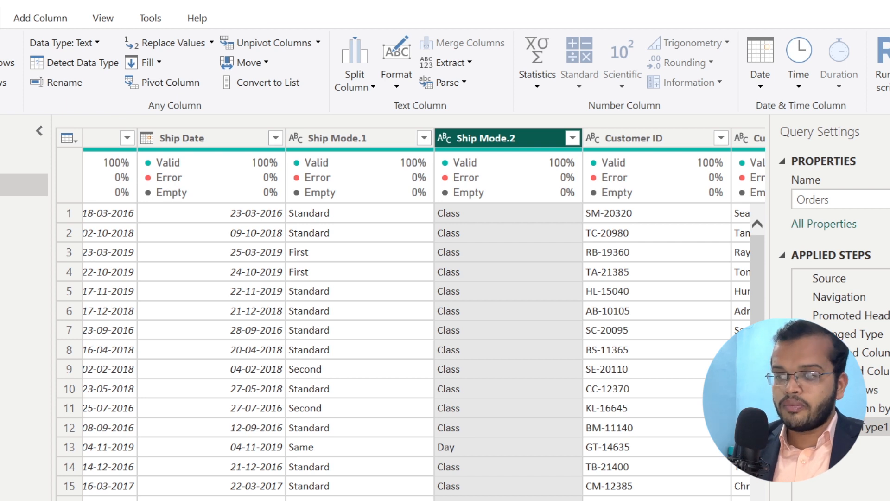
left_click(802, 427)
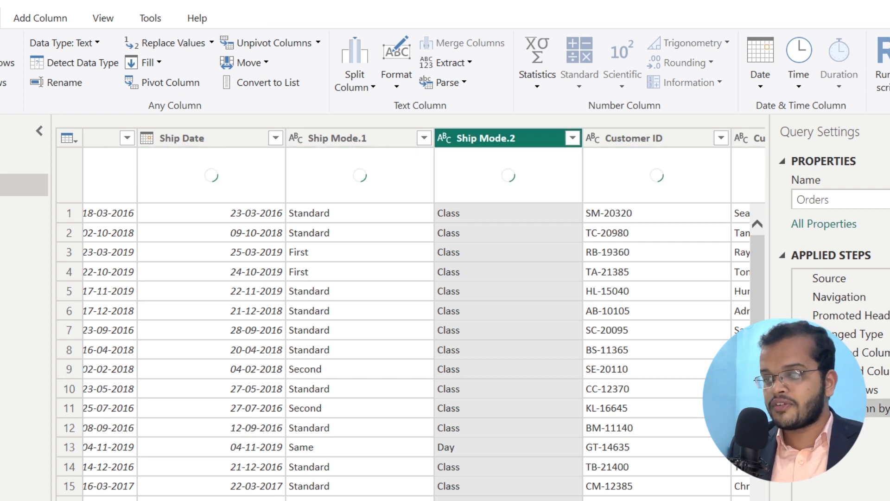
left_click(803, 408)
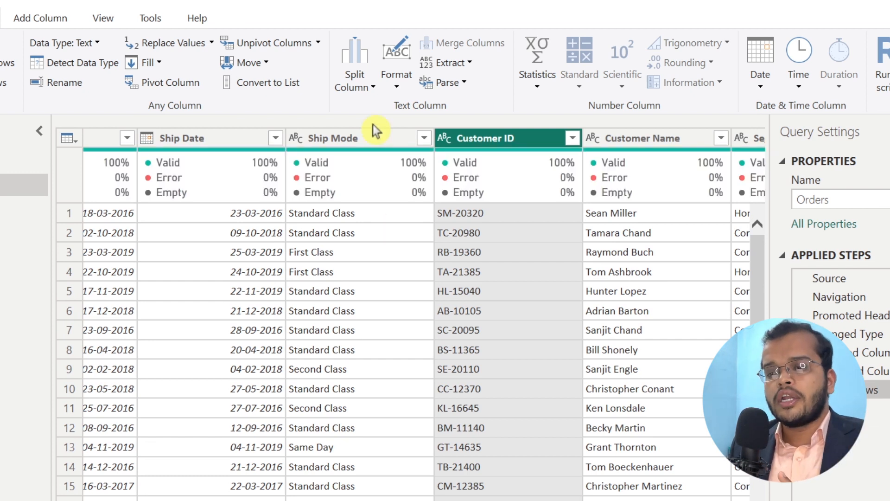
Split the Ship Mode column by number of characters, using 5 characters repeatedly, and remove that split from the applied steps.
left_click(365, 134)
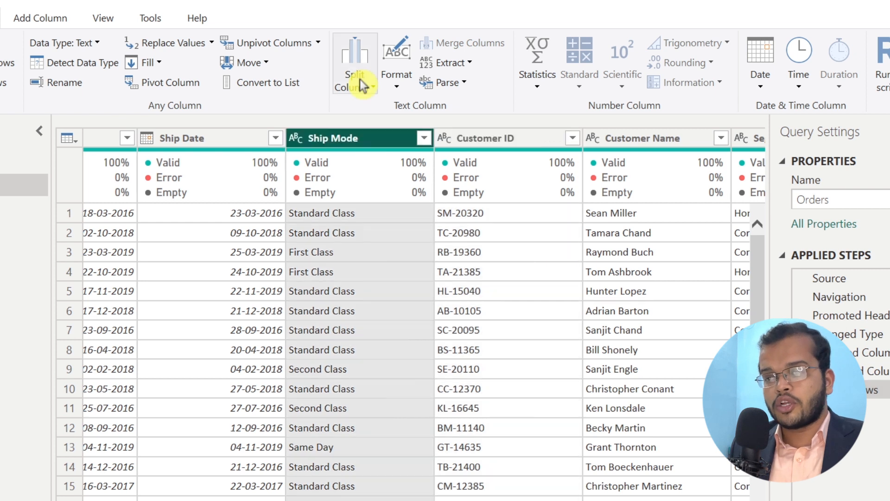
left_click(359, 79)
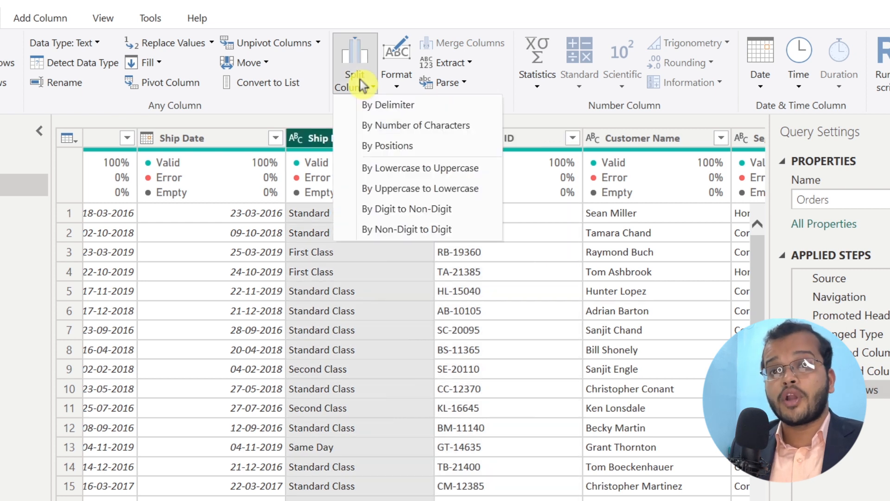
left_click(405, 125)
left_click_drag(337, 161, 355, 500)
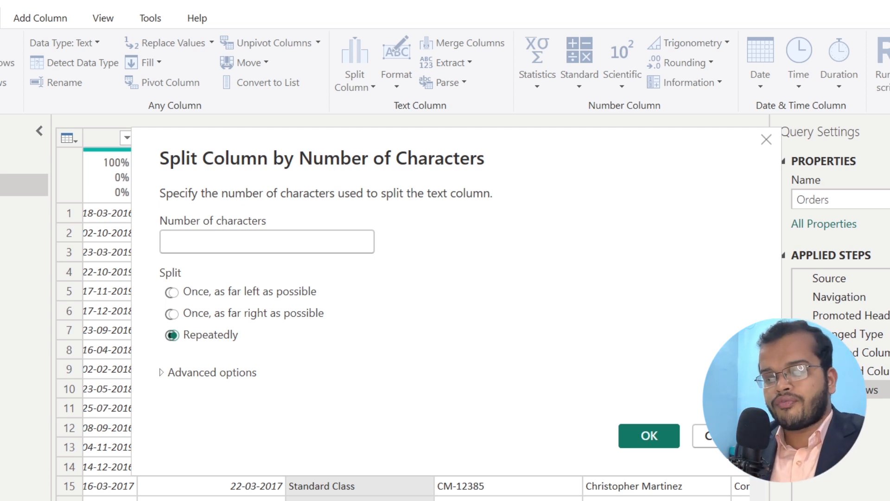
type("5")
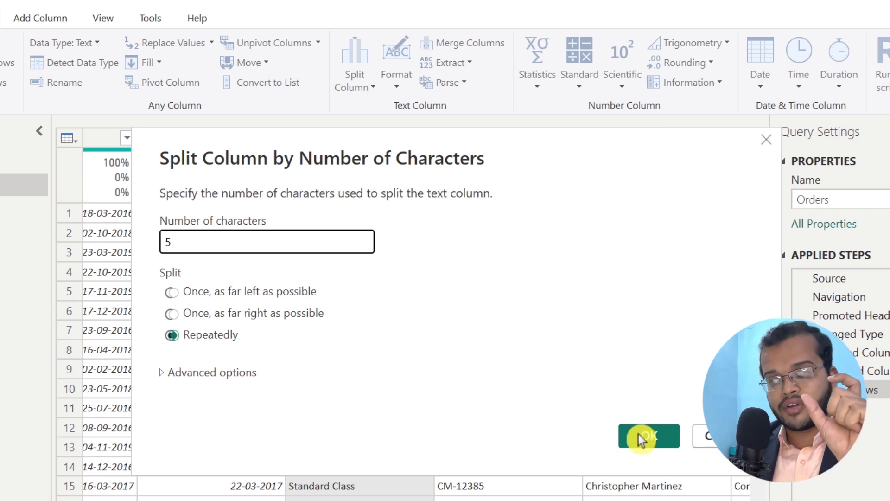
left_click(638, 438)
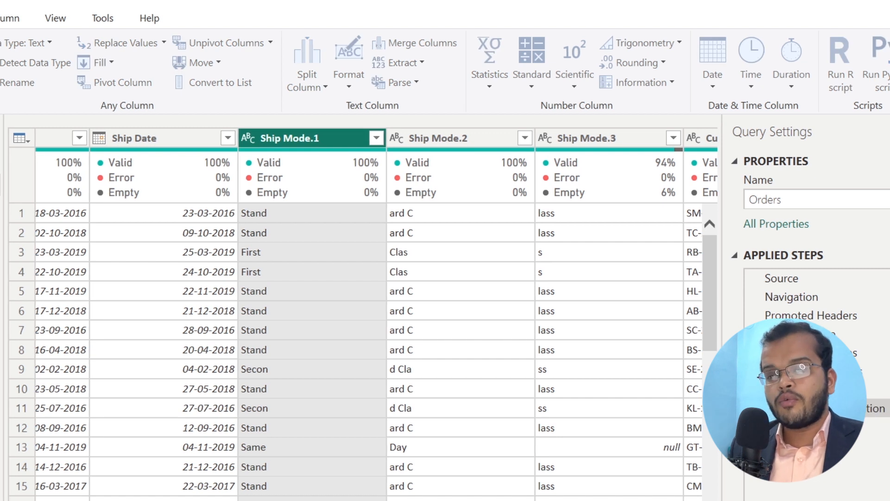
left_click(755, 408)
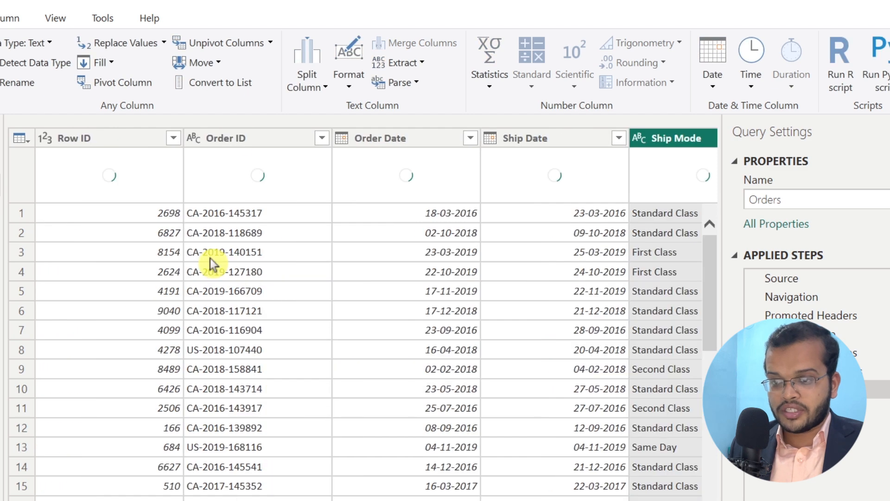
Split the Order ID column by delimiter, using a custom hyphen (-) at each occurrence of the delimiter.
left_click(239, 134)
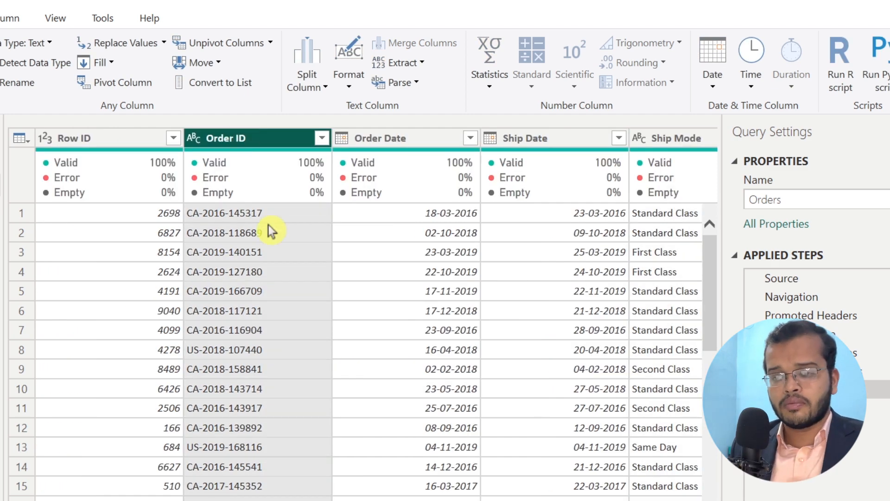
left_click(308, 82)
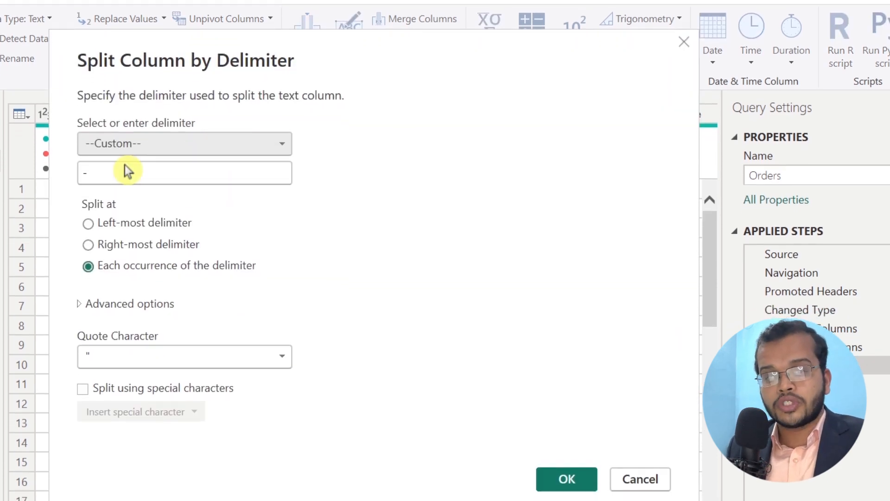
left_click(124, 144)
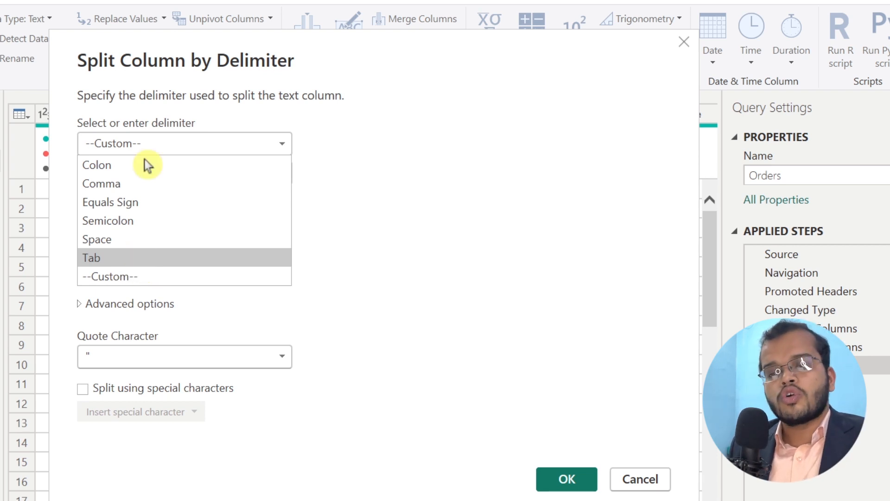
left_click(147, 276)
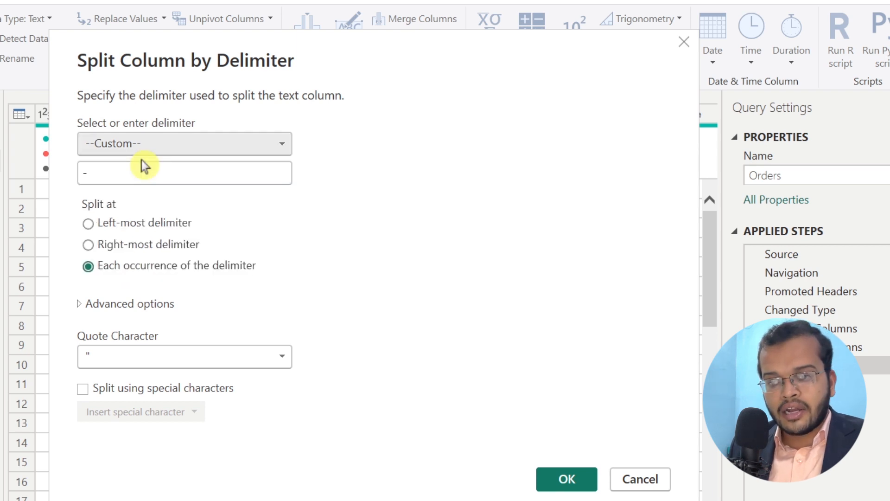
key("Tab")
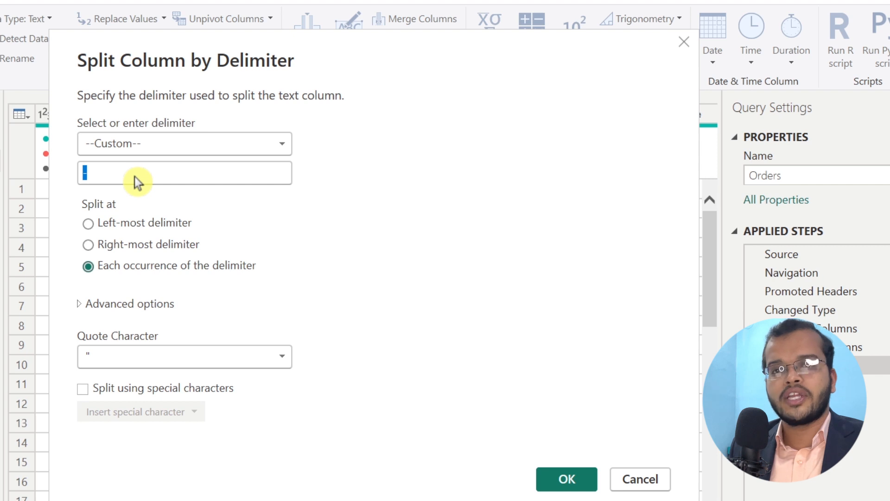
left_click(580, 476)
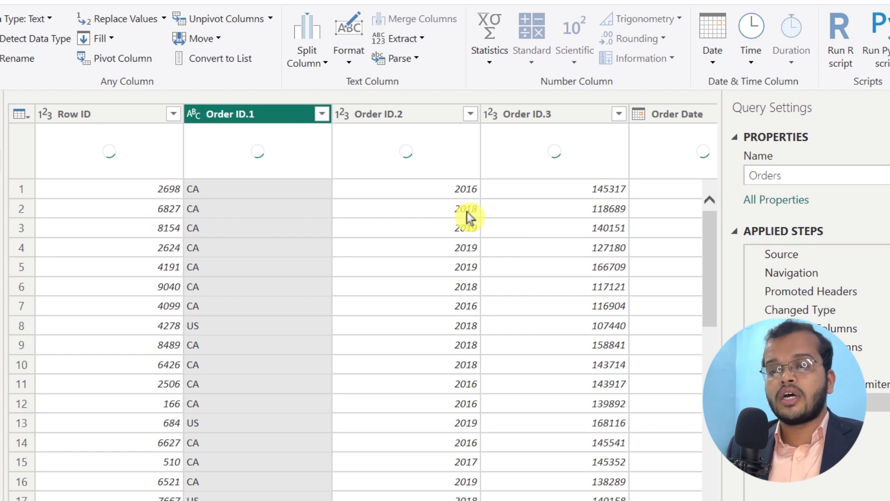
Start splitting the Order ID.1 column by positions.
left_click(310, 54)
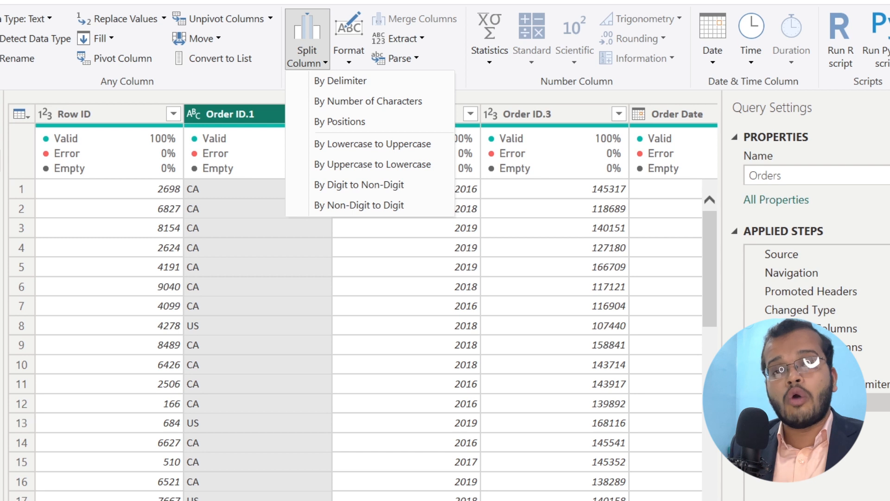
key("Escape")
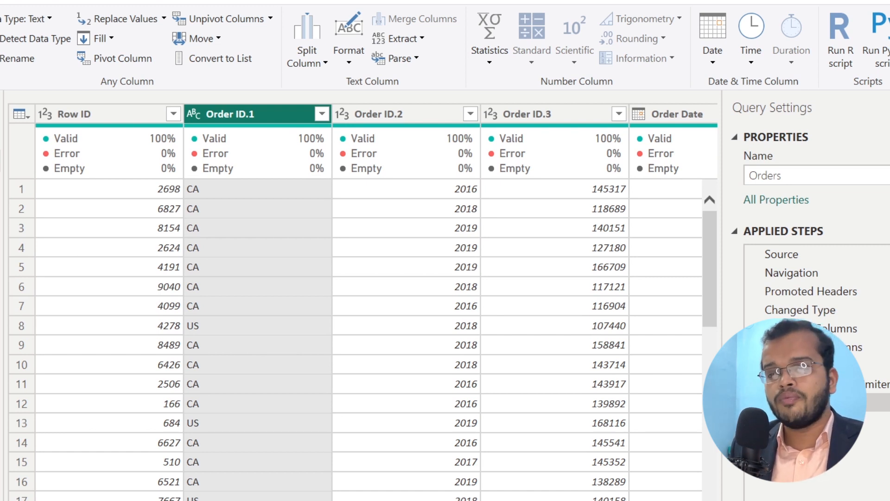
left_click(307, 55)
left_click(346, 122)
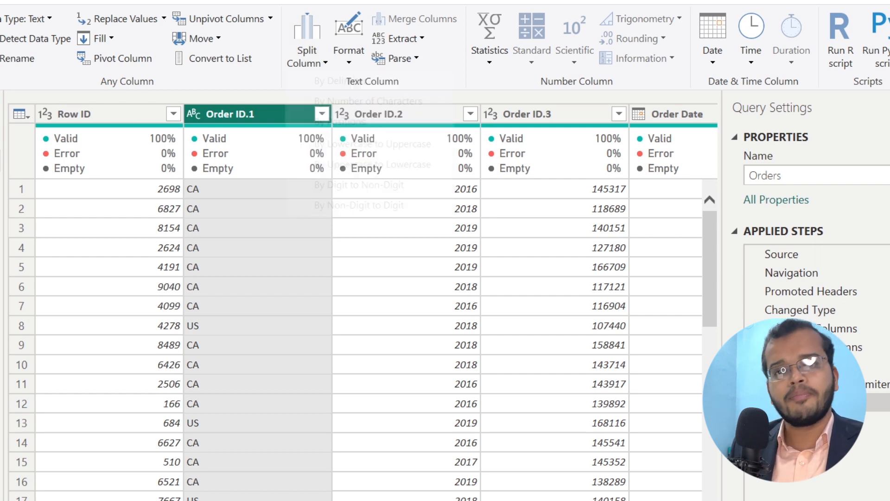